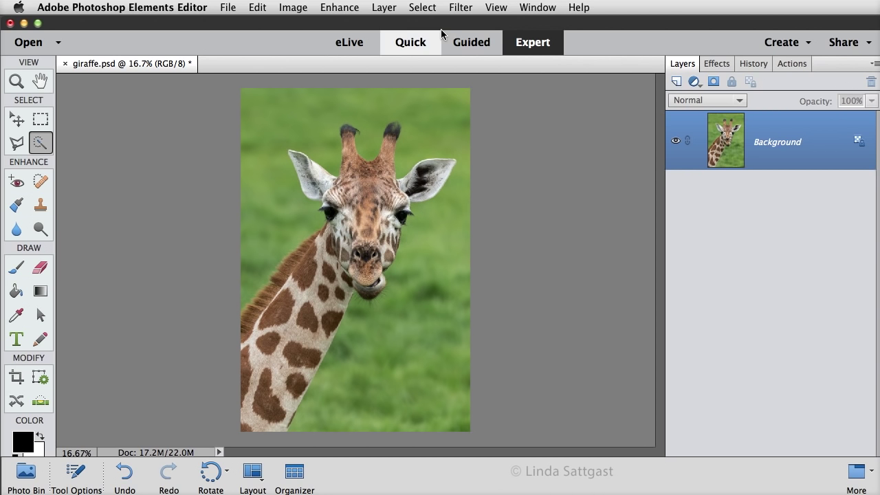
# - Load the saved 'giraffe' selection via Select > Load Selection
pyautogui.click(428, 9)
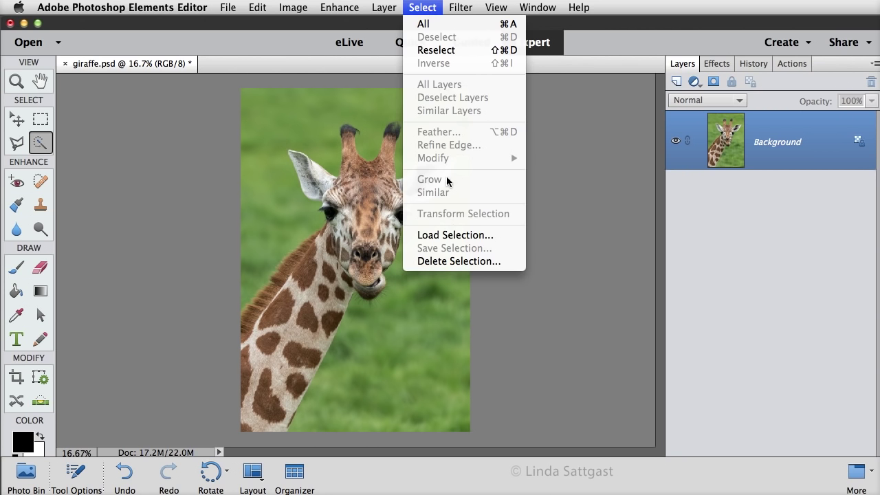
pyautogui.click(448, 234)
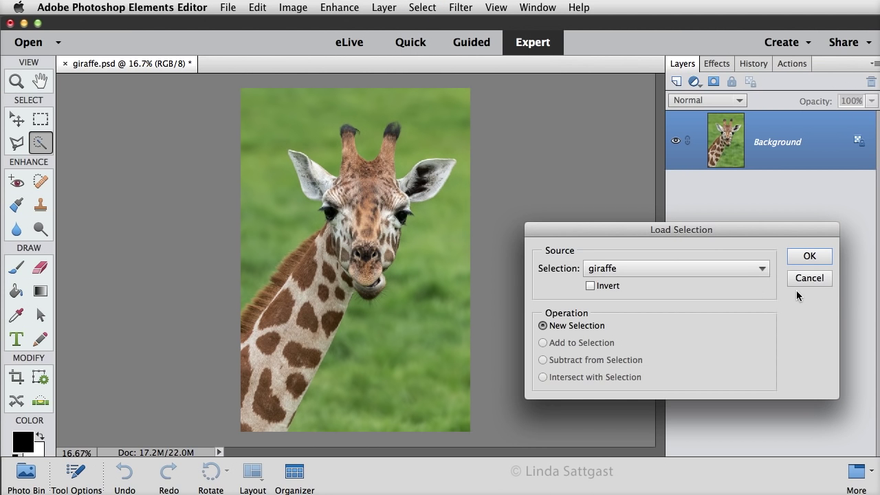
pyautogui.click(808, 255)
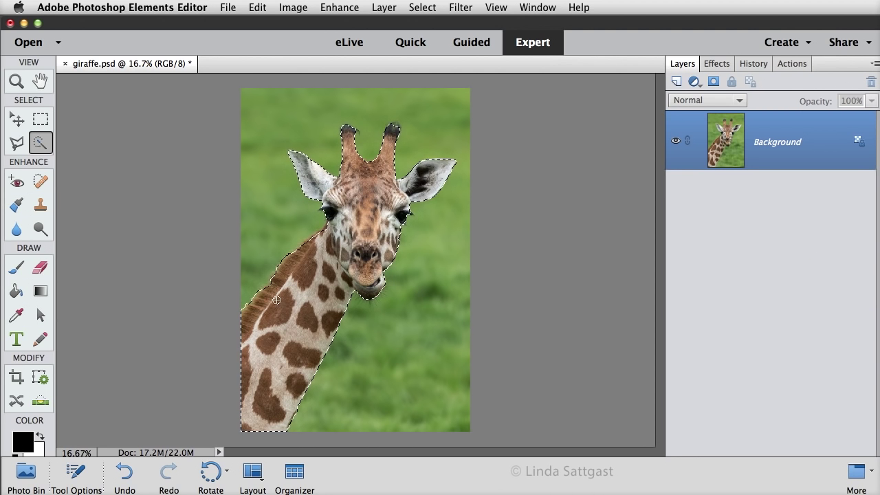
# - Zoom in on the giraffe's chin and adjust the selection edge there with Quick Selection
pyautogui.moveTo(388, 343); pyautogui.dragTo(433, 324)
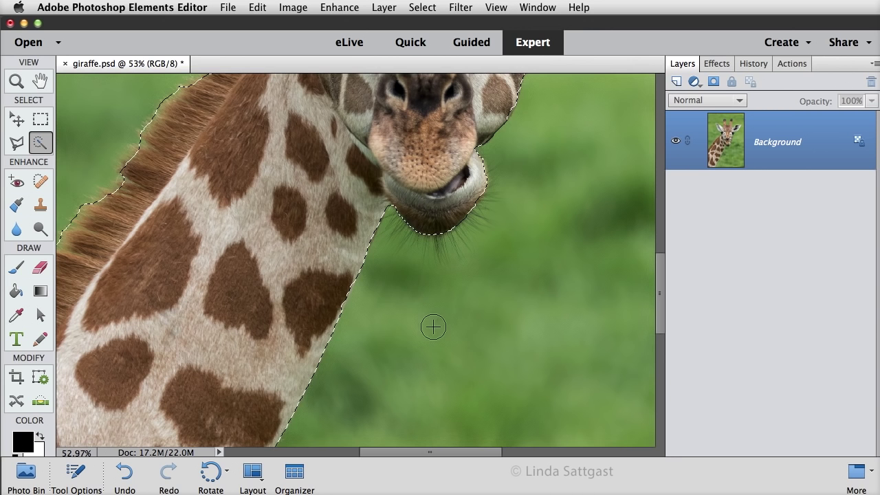
pyautogui.moveTo(393, 218)
pyautogui.mouseDown()
pyautogui.moveTo(434, 251)
pyautogui.moveTo(490, 204)
pyautogui.mouseUp()
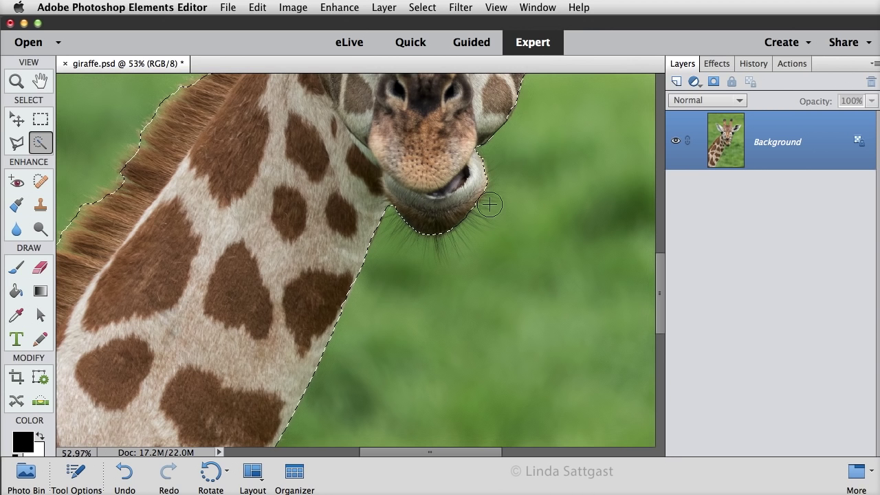
pyautogui.moveTo(218, 202); pyautogui.dragTo(343, 231)
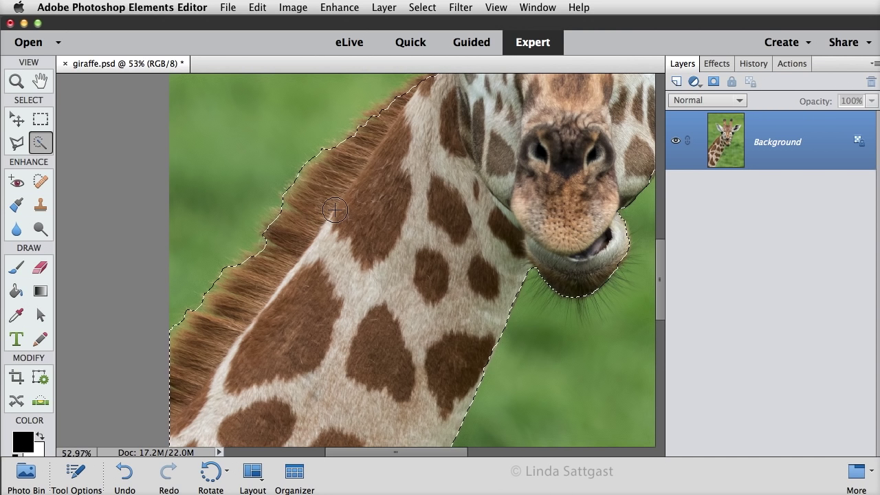
# - Switch to the Refine Selection Brush and set its View preview to On White
pyautogui.click(79, 480)
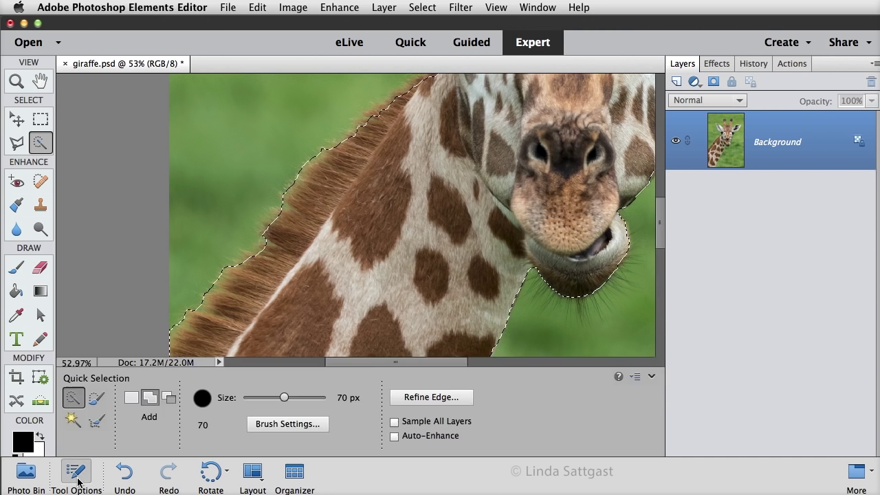
pyautogui.click(97, 420)
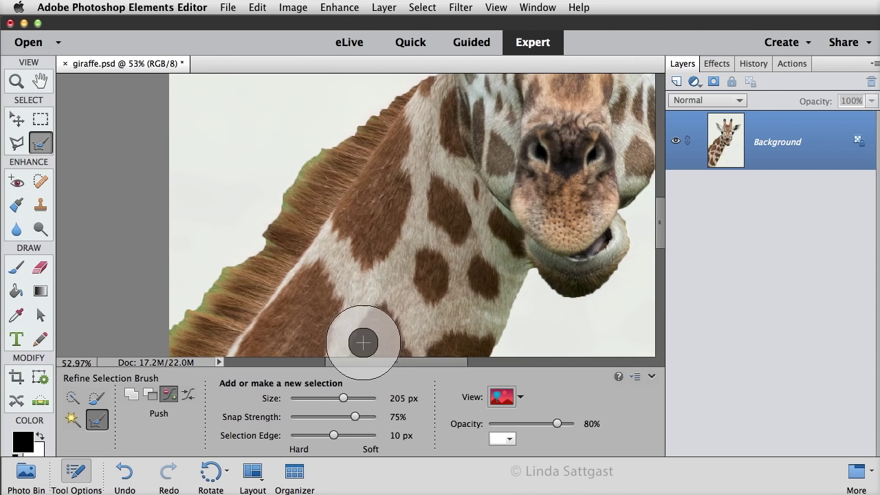
pyautogui.click(521, 398)
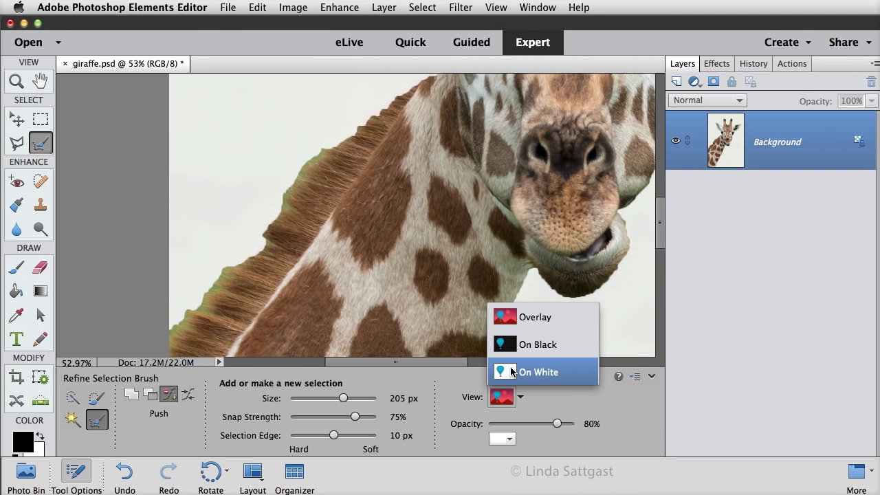
pyautogui.click(510, 371)
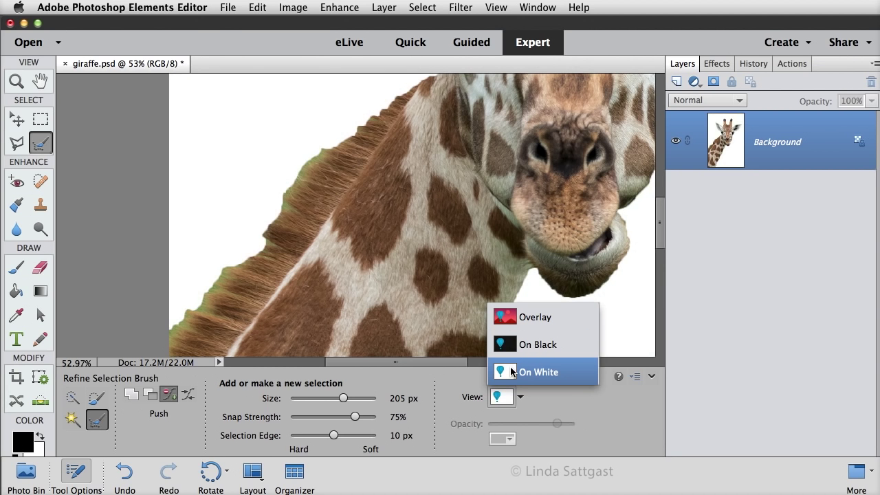
pyautogui.click(460, 445)
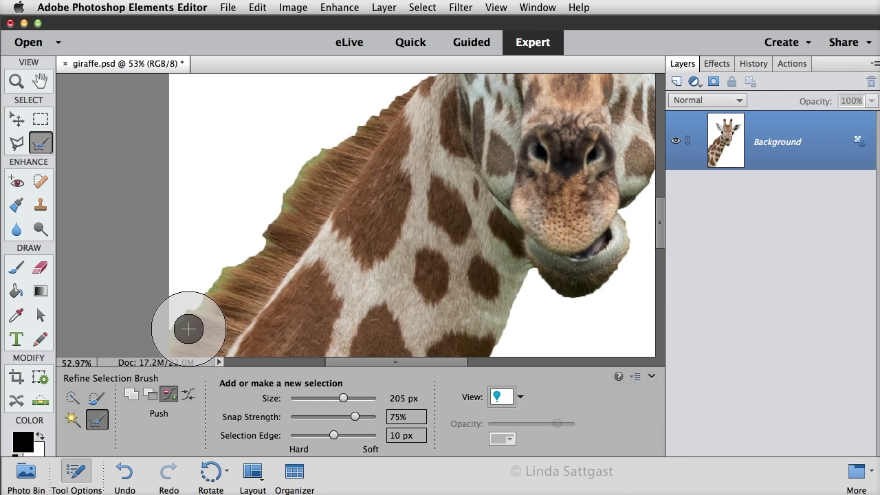
# - Brush the selection edge along the upper mane, lower mane and top of the neck to capture fur
pyautogui.click(79, 471)
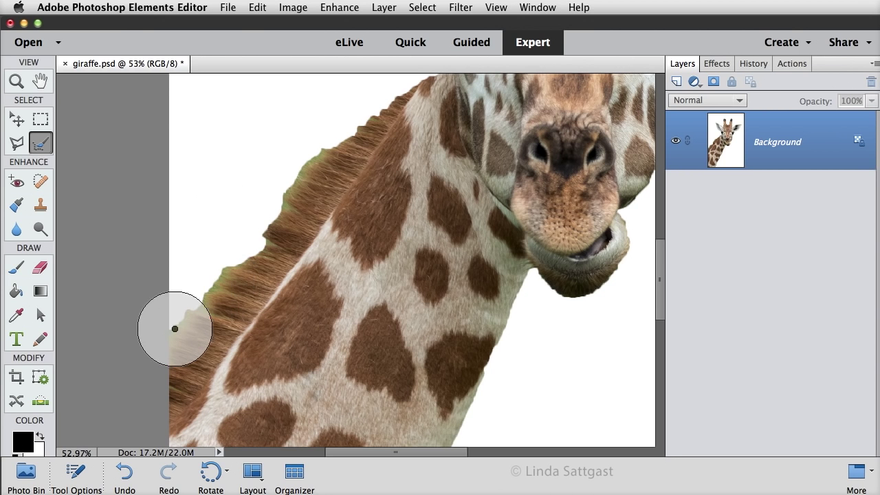
pyautogui.moveTo(171, 332)
pyautogui.mouseDown()
pyautogui.moveTo(212, 288)
pyautogui.moveTo(172, 326)
pyautogui.moveTo(268, 231)
pyautogui.moveTo(268, 251)
pyautogui.moveTo(284, 187)
pyautogui.moveTo(272, 224)
pyautogui.moveTo(324, 130)
pyautogui.mouseUp()
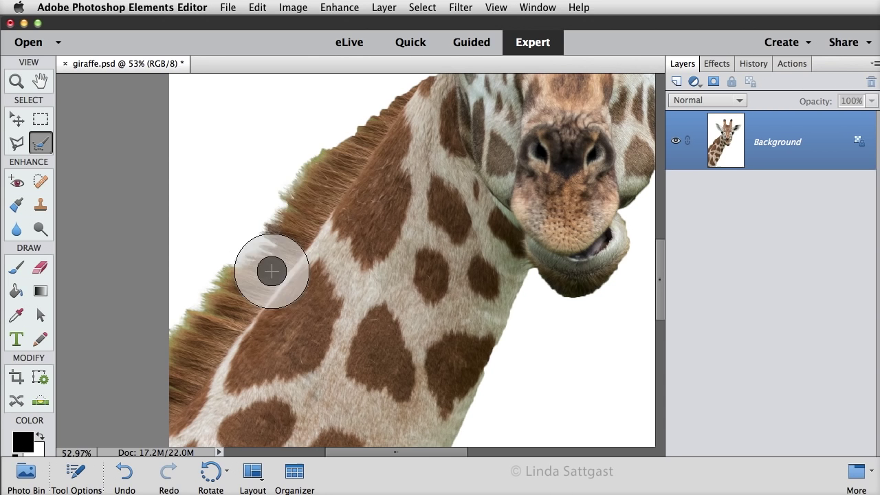
pyautogui.moveTo(271, 269)
pyautogui.mouseDown()
pyautogui.moveTo(310, 188)
pyautogui.moveTo(300, 175)
pyautogui.moveTo(285, 183)
pyautogui.moveTo(375, 113)
pyautogui.moveTo(310, 145)
pyautogui.mouseUp()
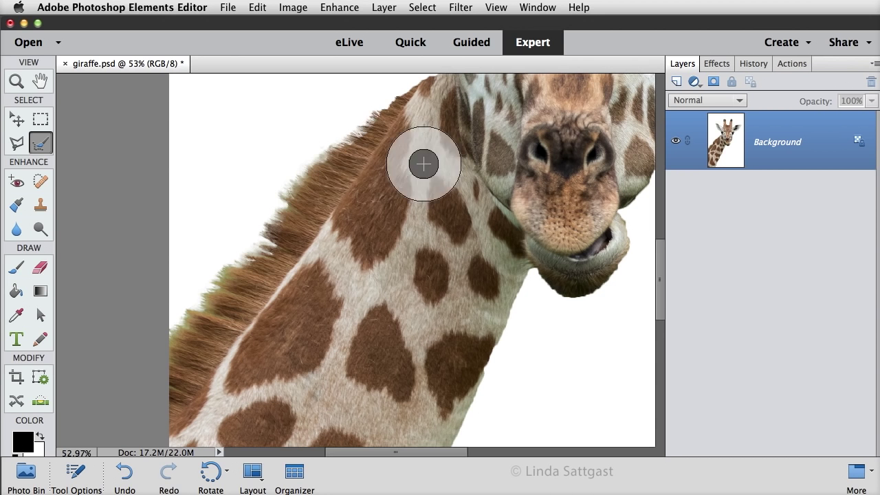
pyautogui.moveTo(233, 289)
pyautogui.mouseDown()
pyautogui.moveTo(212, 281)
pyautogui.moveTo(219, 287)
pyautogui.moveTo(226, 261)
pyautogui.mouseUp()
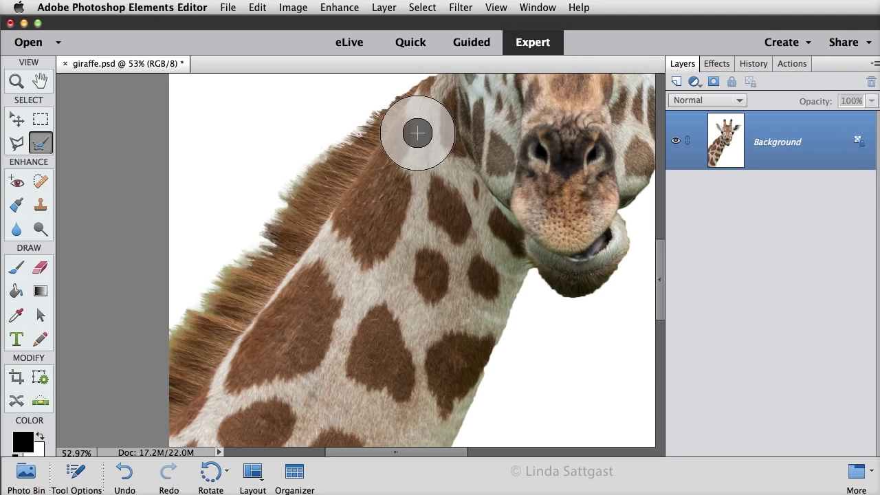
pyautogui.moveTo(416, 134)
pyautogui.mouseDown()
pyautogui.moveTo(354, 238)
pyautogui.moveTo(446, 148)
pyautogui.mouseUp()
pyautogui.scroll(3, 414, 140)
# - Refine the selection edge below and around the giraffe's right eye and forehead
pyautogui.scroll(3, 418, 218)
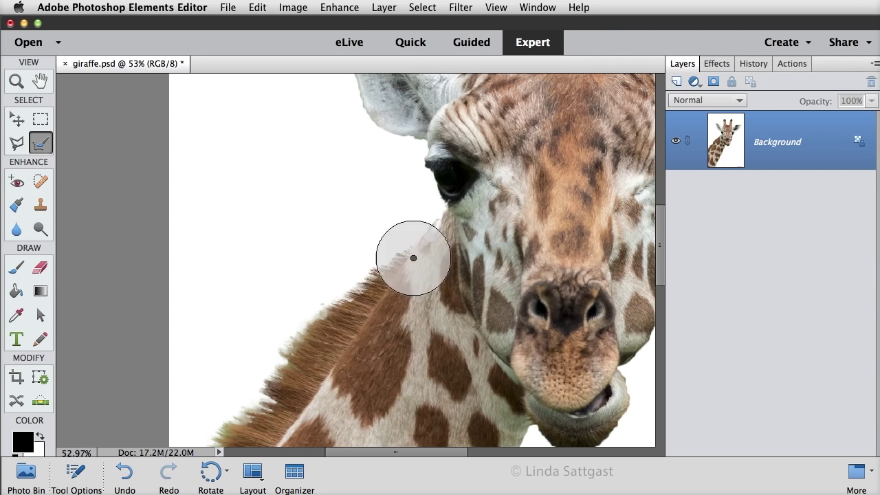
pyautogui.moveTo(422, 246)
pyautogui.mouseDown()
pyautogui.moveTo(418, 224)
pyautogui.moveTo(428, 222)
pyautogui.moveTo(406, 310)
pyautogui.mouseUp()
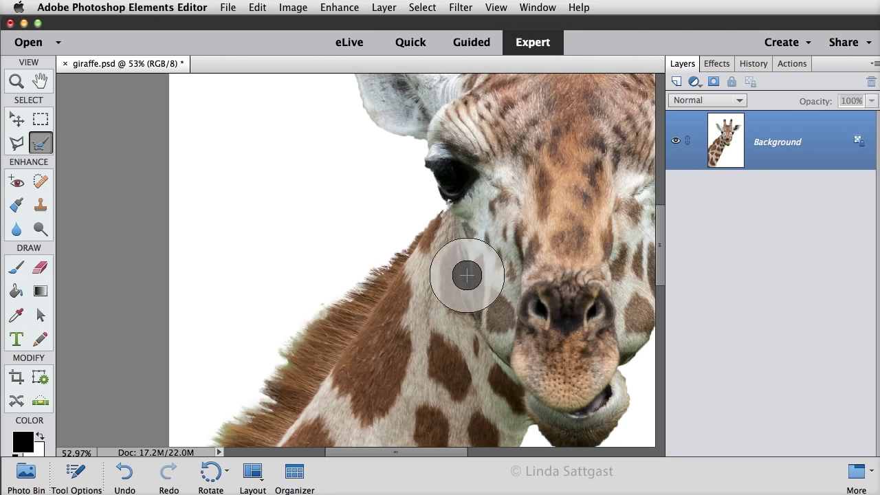
pyautogui.moveTo(432, 136)
pyautogui.mouseDown()
pyautogui.moveTo(430, 171)
pyautogui.moveTo(468, 212)
pyautogui.mouseUp()
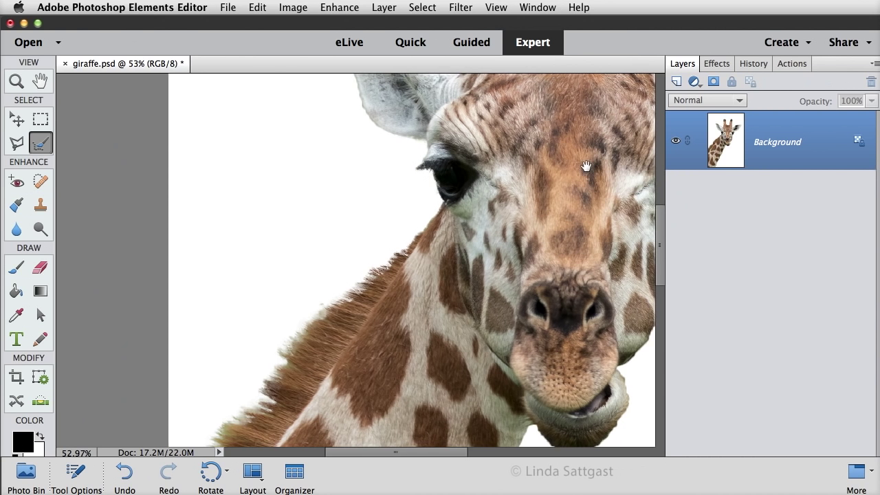
pyautogui.moveTo(585, 169); pyautogui.dragTo(360, 172)
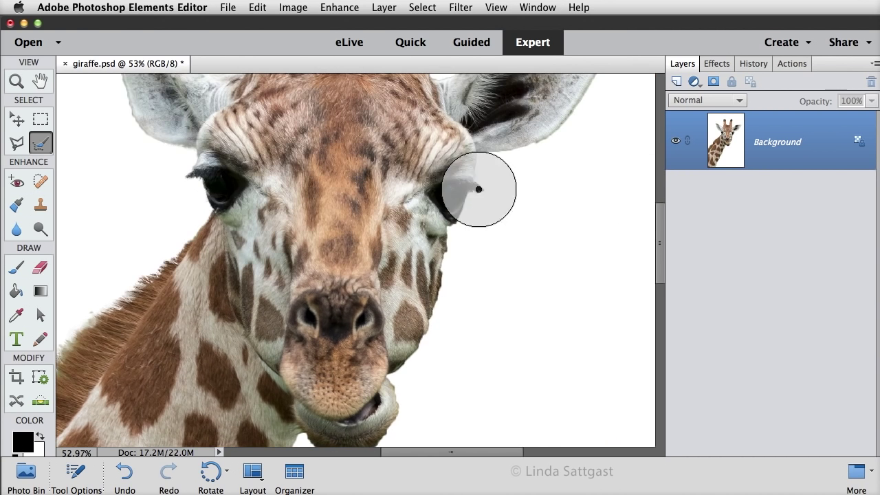
pyautogui.moveTo(478, 189)
pyautogui.mouseDown()
pyautogui.moveTo(469, 187)
pyautogui.moveTo(479, 189)
pyautogui.mouseUp()
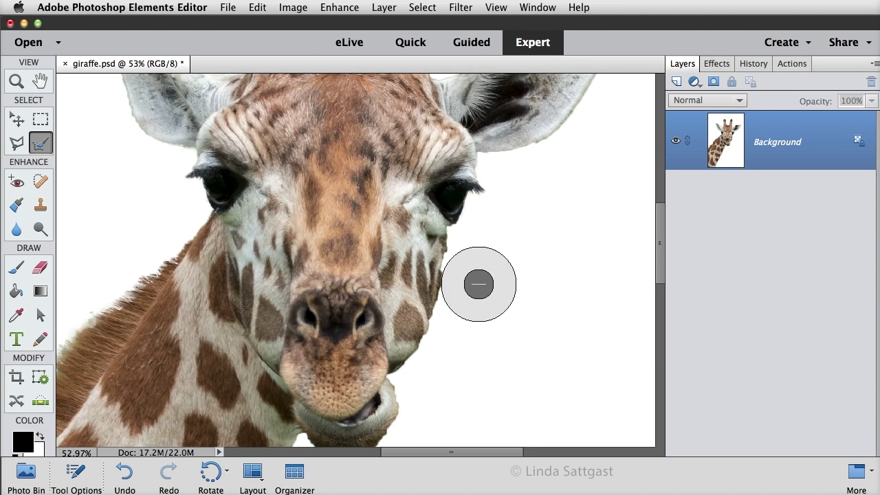
# - Brush over the left and right horn tips to refine their selection edges
pyautogui.scroll(6, 382, 160)
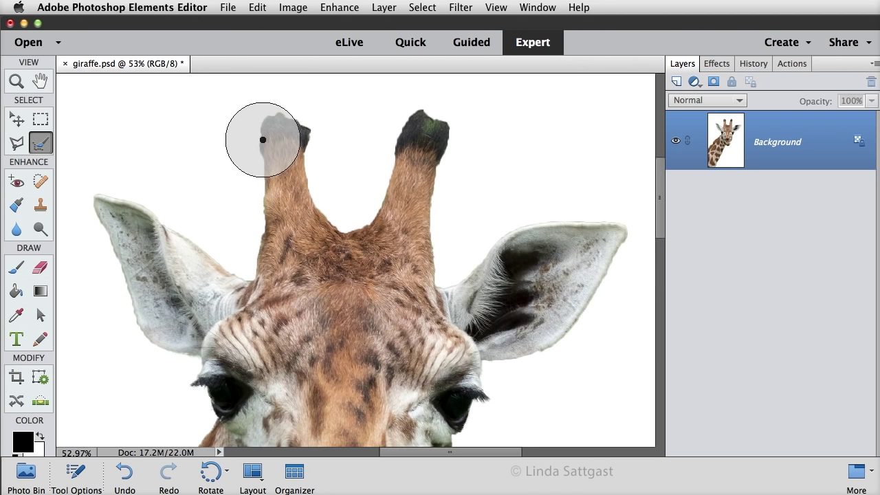
pyautogui.moveTo(262, 135)
pyautogui.mouseDown()
pyautogui.moveTo(277, 112)
pyautogui.moveTo(305, 128)
pyautogui.moveTo(301, 137)
pyautogui.mouseUp()
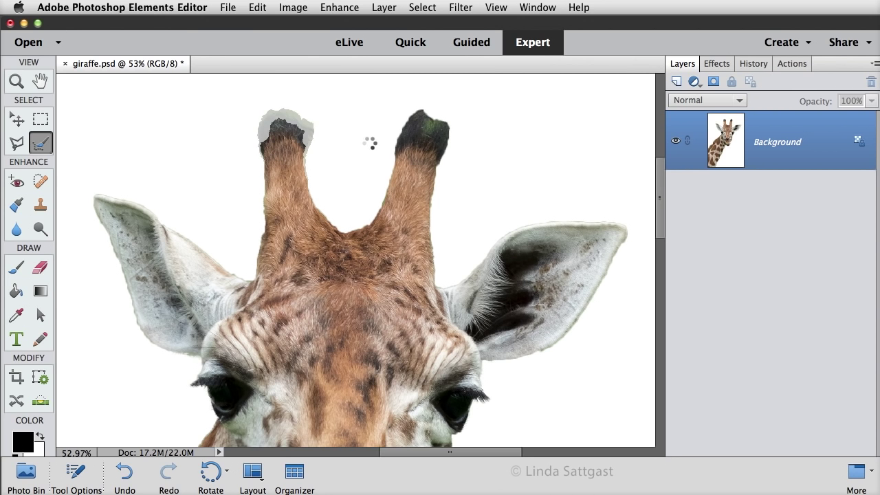
pyautogui.moveTo(394, 124)
pyautogui.mouseDown()
pyautogui.moveTo(400, 131)
pyautogui.moveTo(420, 110)
pyautogui.moveTo(428, 130)
pyautogui.moveTo(432, 122)
pyautogui.mouseUp()
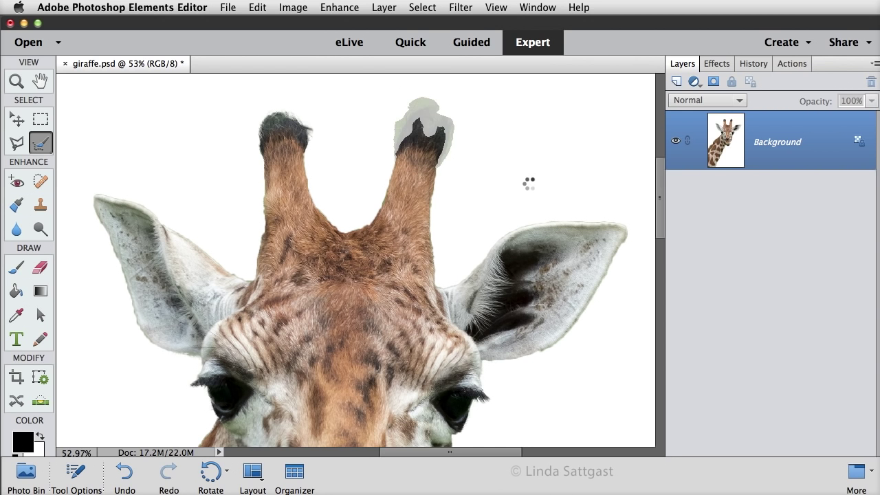
# - Bring the lower face into view and brush the underside of the chin to include the whiskers
pyautogui.moveTo(409, 322); pyautogui.dragTo(444, 74)
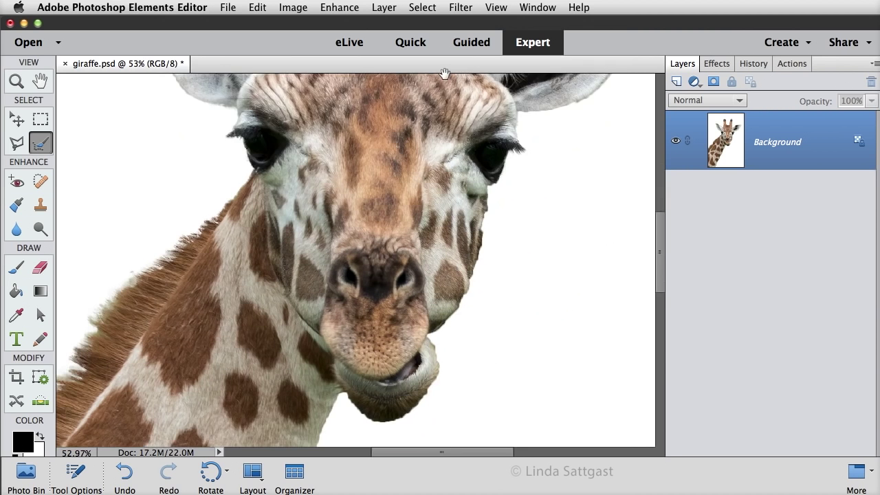
pyautogui.moveTo(399, 264); pyautogui.dragTo(399, 185)
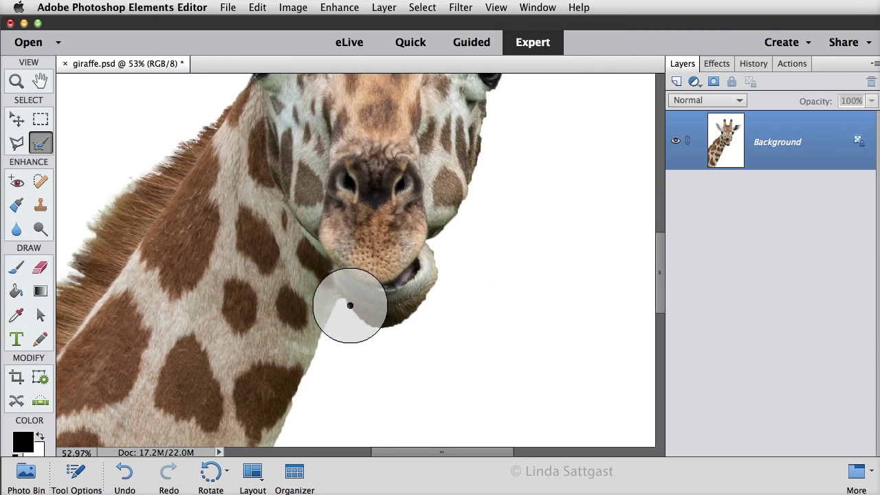
pyautogui.moveTo(349, 303)
pyautogui.mouseDown()
pyautogui.moveTo(376, 326)
pyautogui.moveTo(420, 307)
pyautogui.moveTo(414, 329)
pyautogui.moveTo(382, 336)
pyautogui.moveTo(358, 325)
pyautogui.moveTo(387, 329)
pyautogui.moveTo(419, 319)
pyautogui.moveTo(365, 331)
pyautogui.moveTo(352, 323)
pyautogui.moveTo(354, 348)
pyautogui.moveTo(385, 347)
pyautogui.moveTo(423, 331)
pyautogui.moveTo(430, 311)
pyautogui.moveTo(406, 344)
pyautogui.moveTo(360, 333)
pyautogui.moveTo(429, 315)
pyautogui.mouseUp()
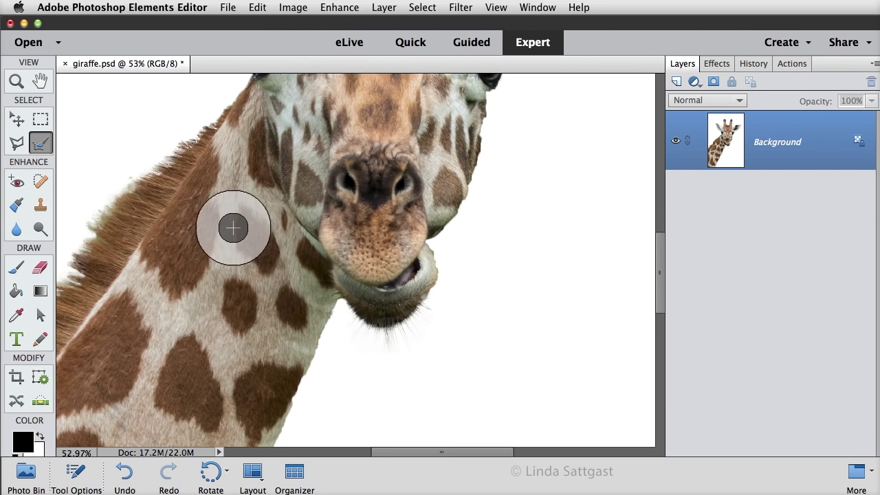
# - Finish refining with the Zoom tool and copy the giraffe selection with Edit > Copy
pyautogui.click(16, 81)
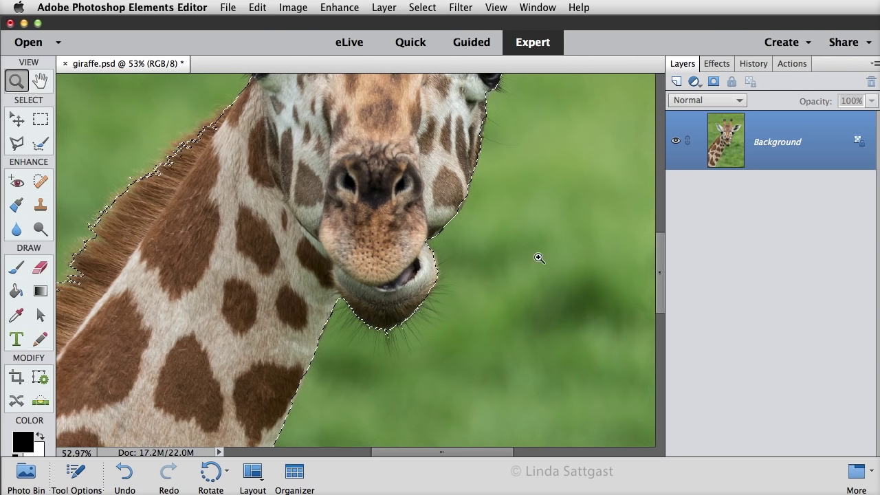
pyautogui.scroll(3, 534, 244)
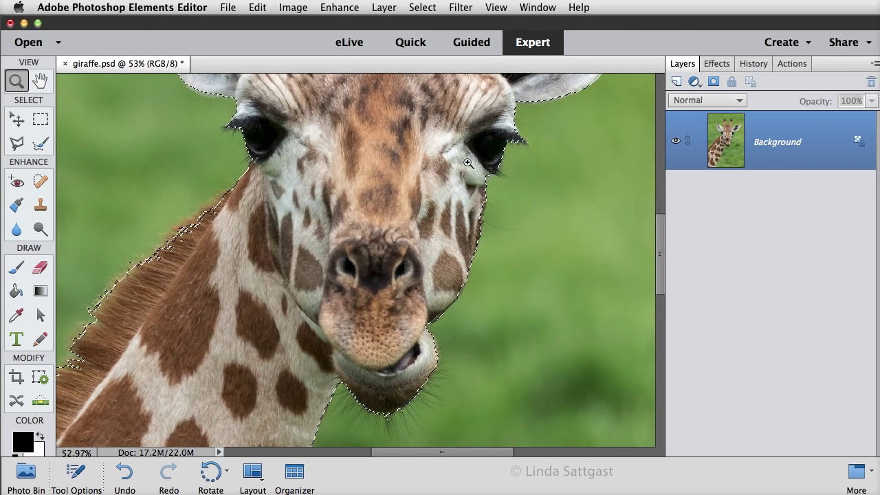
pyautogui.click(258, 6)
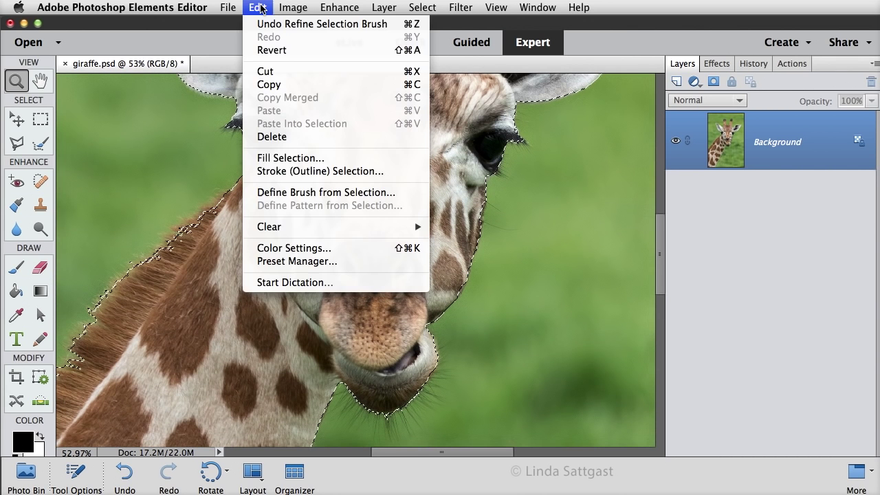
pyautogui.click(267, 84)
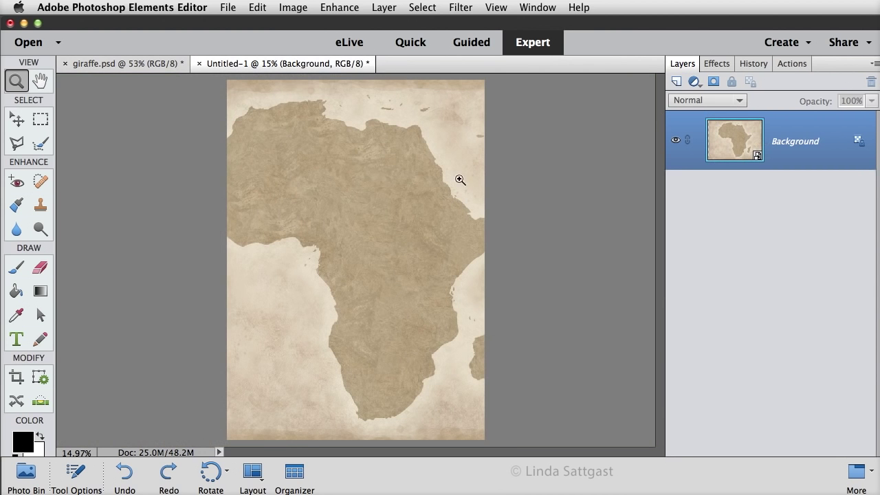
# - Paste the giraffe onto the Africa map as Layer 1 and move it down and left
pyautogui.click(259, 8)
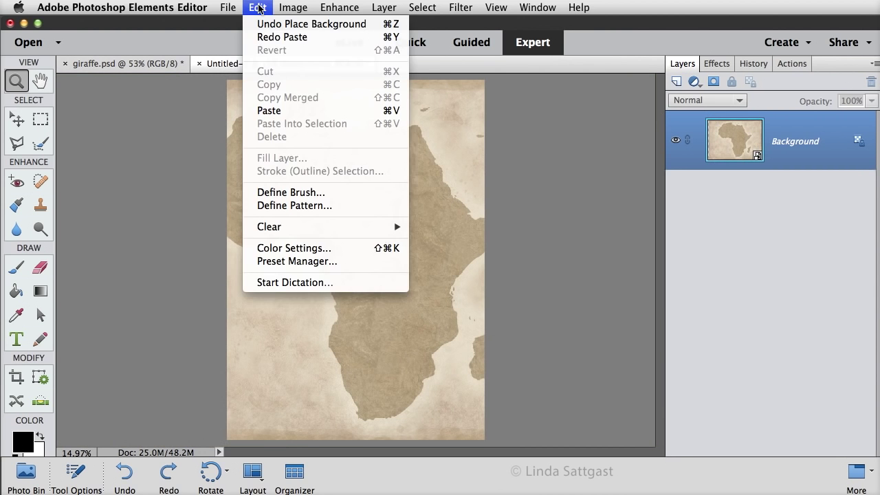
pyautogui.click(264, 112)
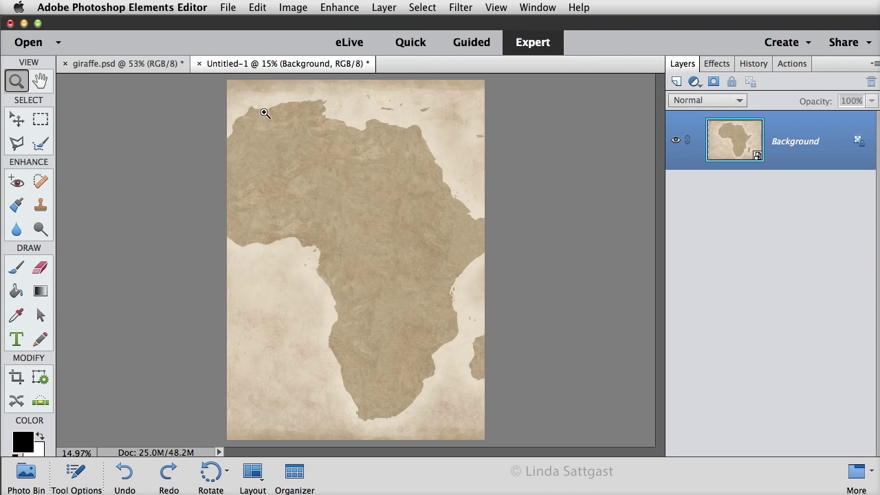
pyautogui.click(16, 121)
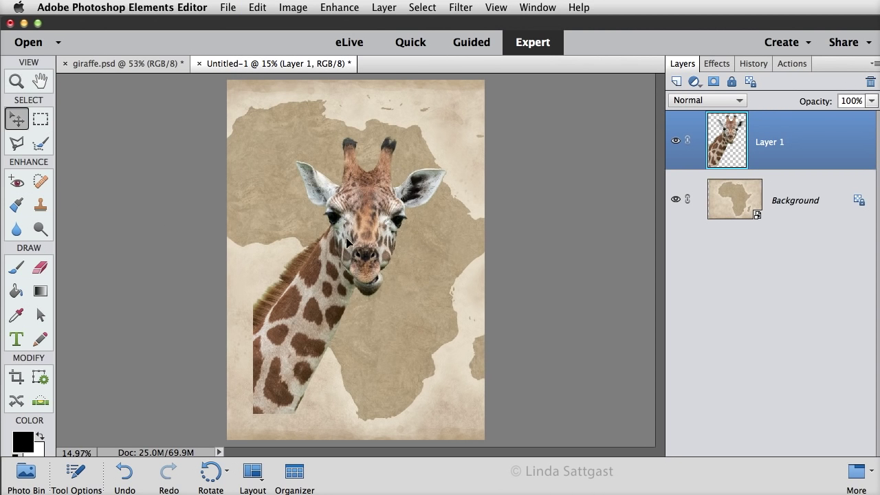
pyautogui.moveTo(347, 242); pyautogui.dragTo(334, 253)
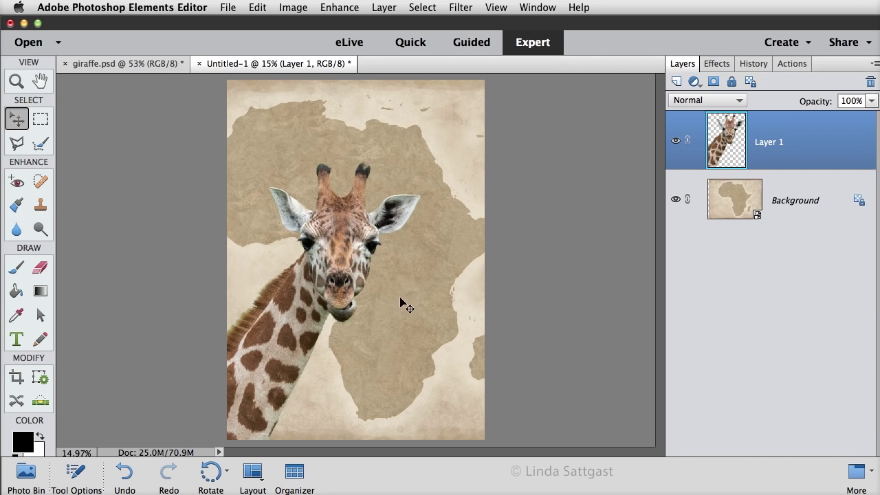